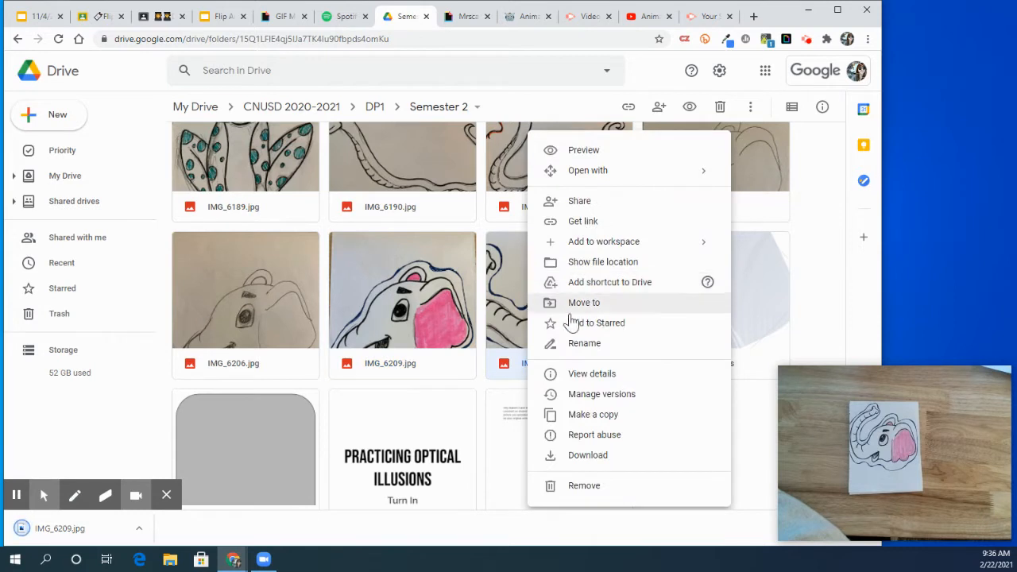
Step: Download IMG_6210.jpg from the Semester 2 folder in Drive and switch to the GIPHY slideshow maker
left_click(598, 459)
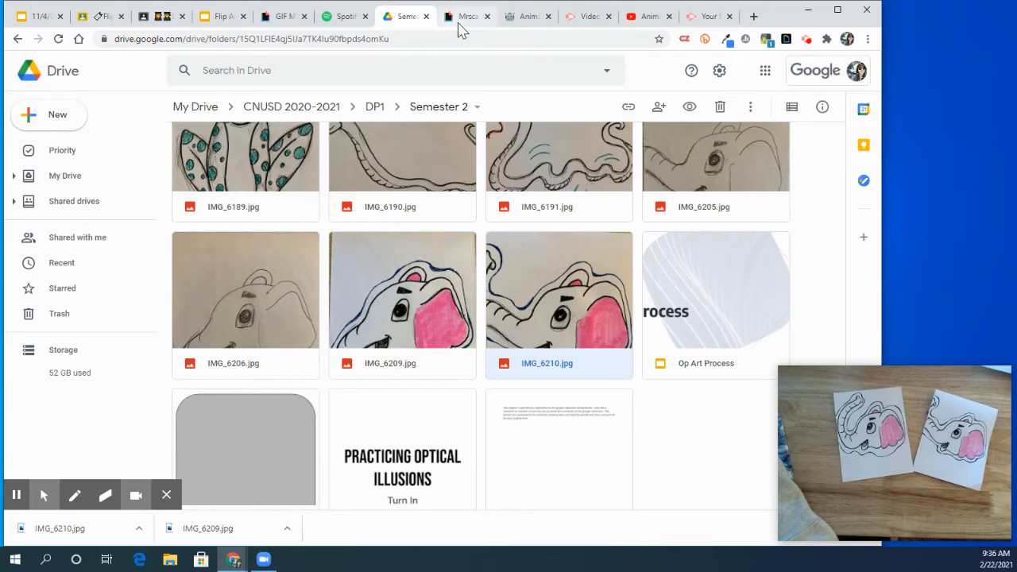
left_click(288, 22)
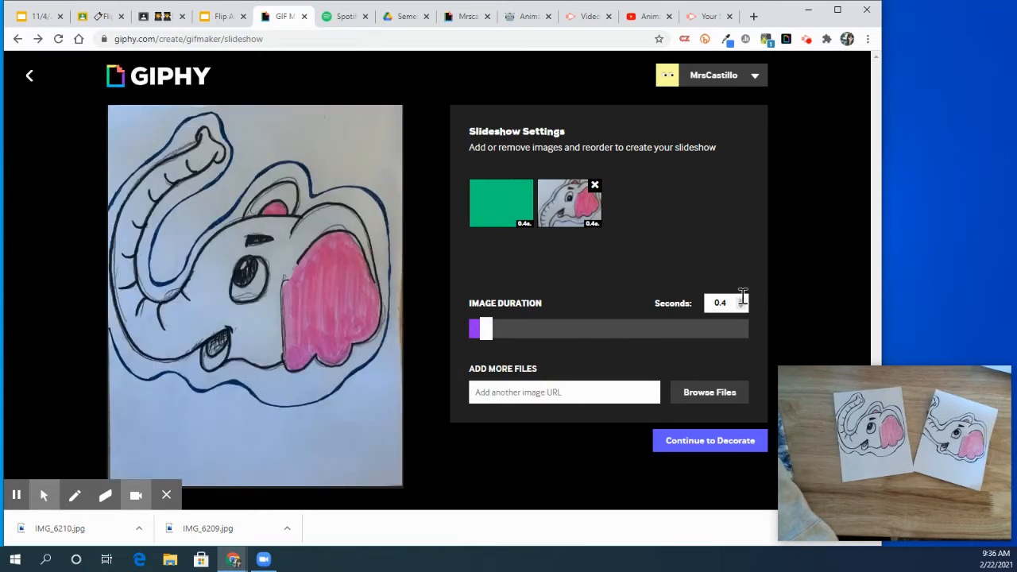
Step: Set the slideshow's image duration to 1.0 second
left_click(740, 299)
left_click(740, 308)
left_click(740, 307)
left_click(741, 307)
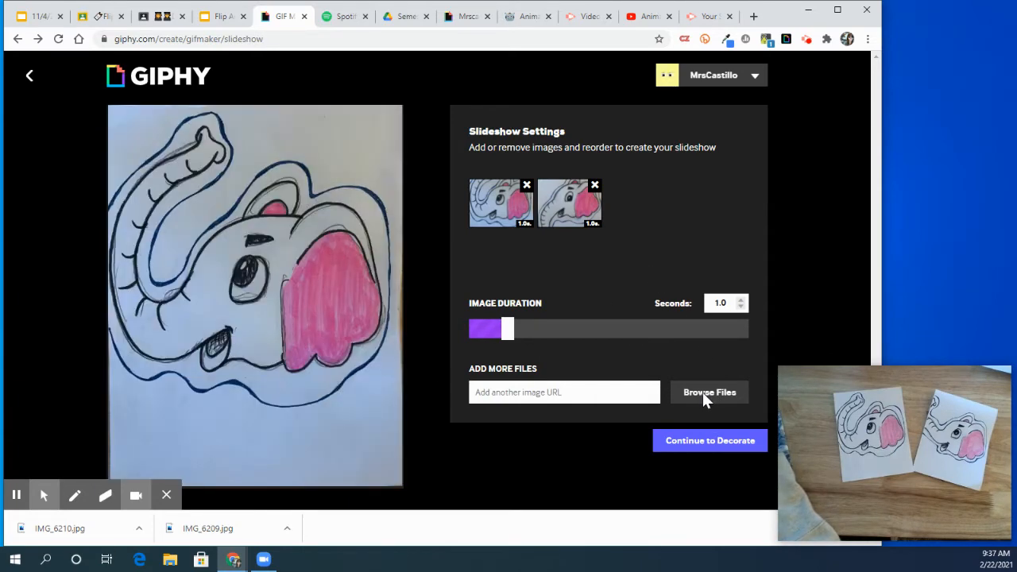
Step: Add the image IMG_6210 from Downloads to the slideshow
left_click(702, 392)
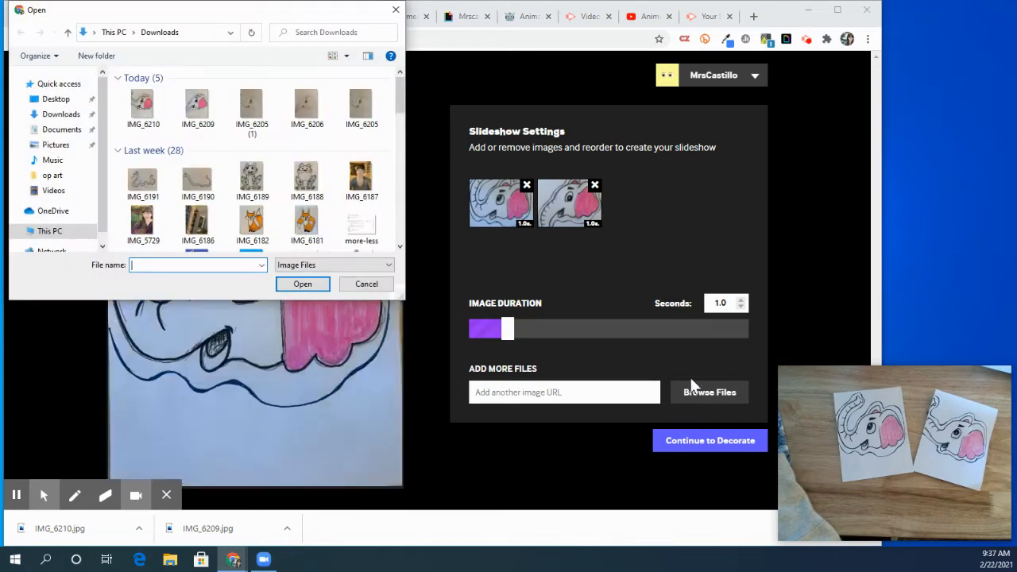
left_click(144, 111)
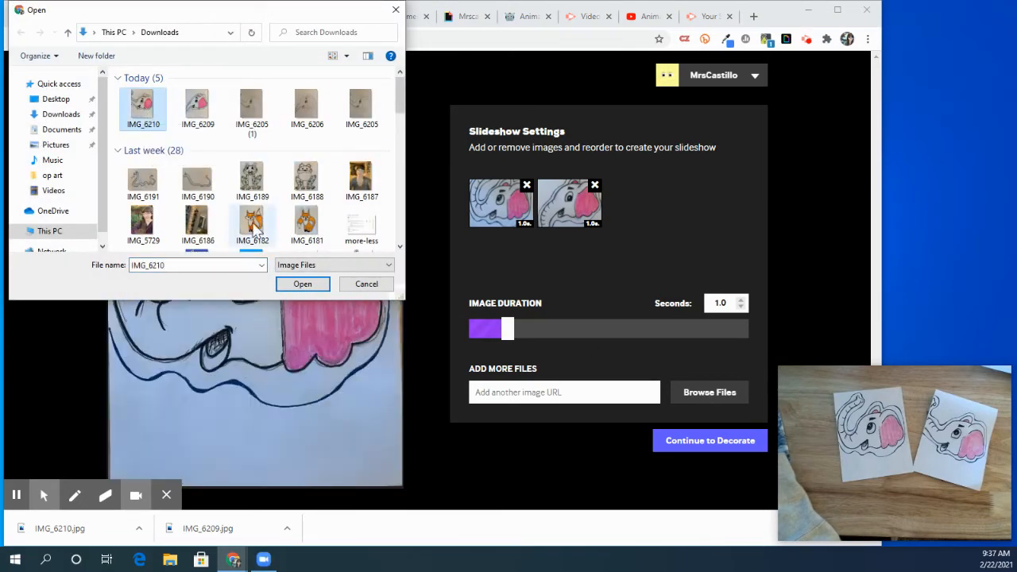
left_click(304, 285)
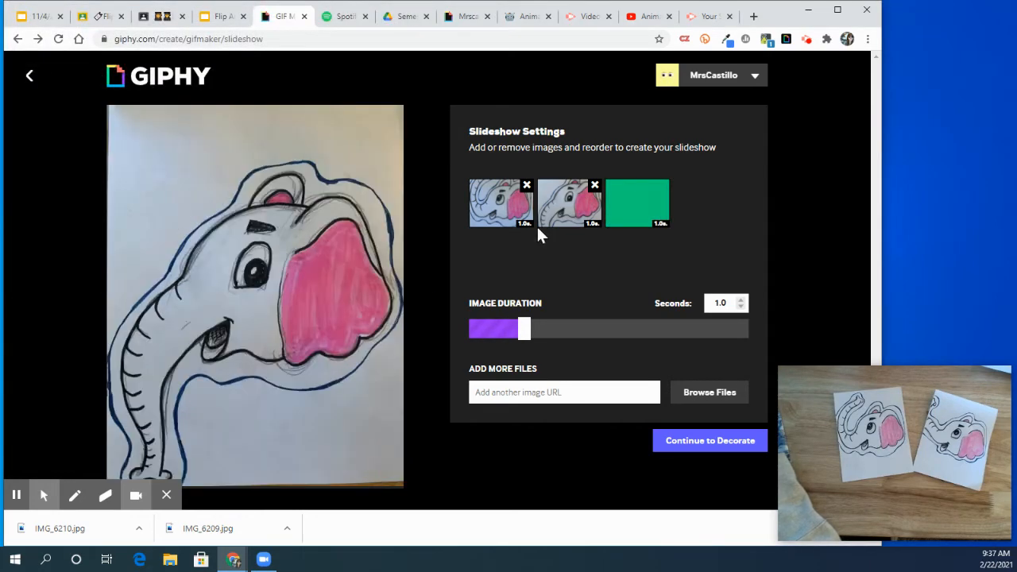
Step: Reorder the slideshow so the newly added half-raised-trunk elephant sits second, between the raised-trunk and lowered-trunk images
left_click_drag(638, 208, 562, 214)
left_click_drag(628, 209, 640, 200)
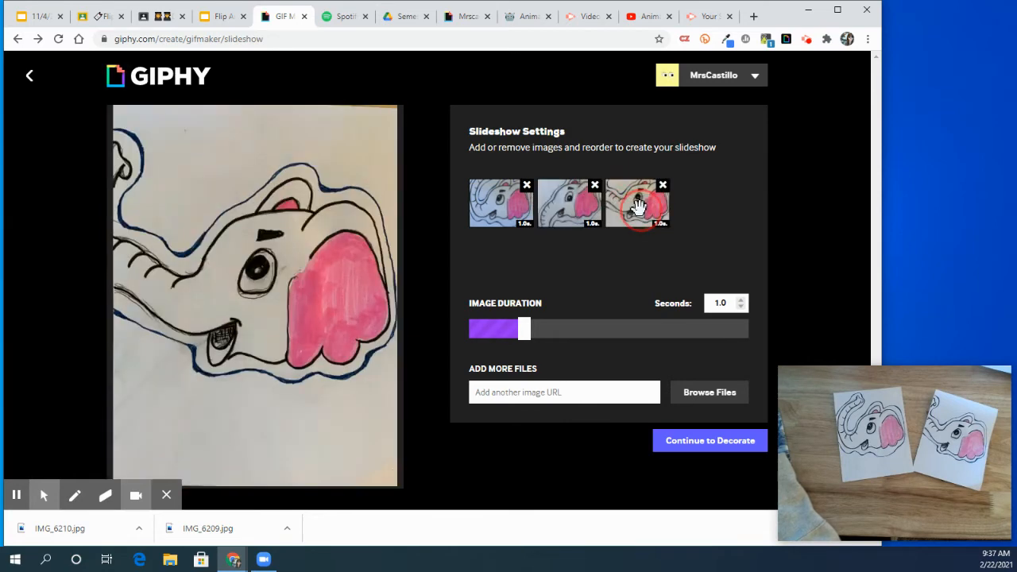
left_click(497, 211)
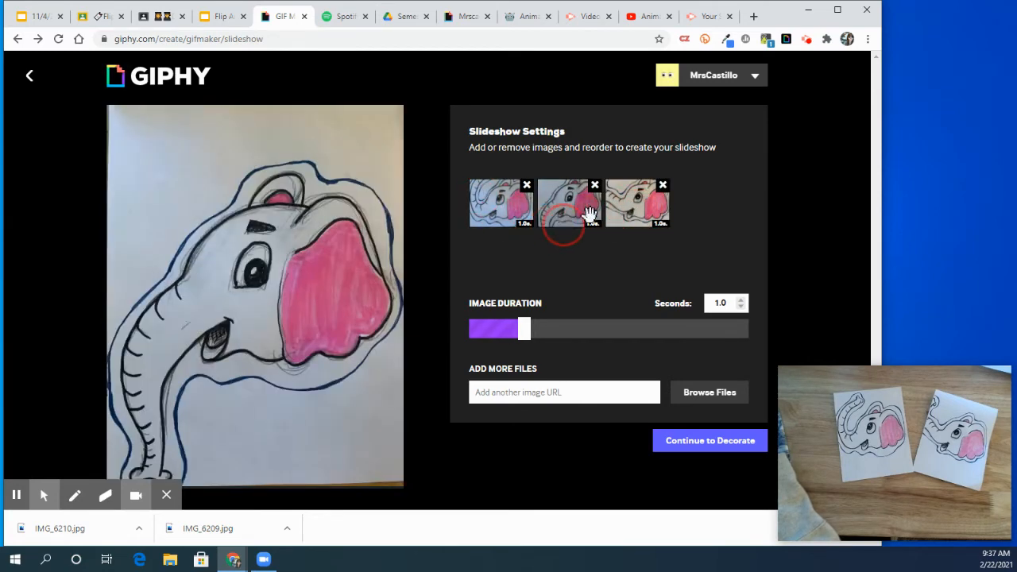
left_click(636, 200)
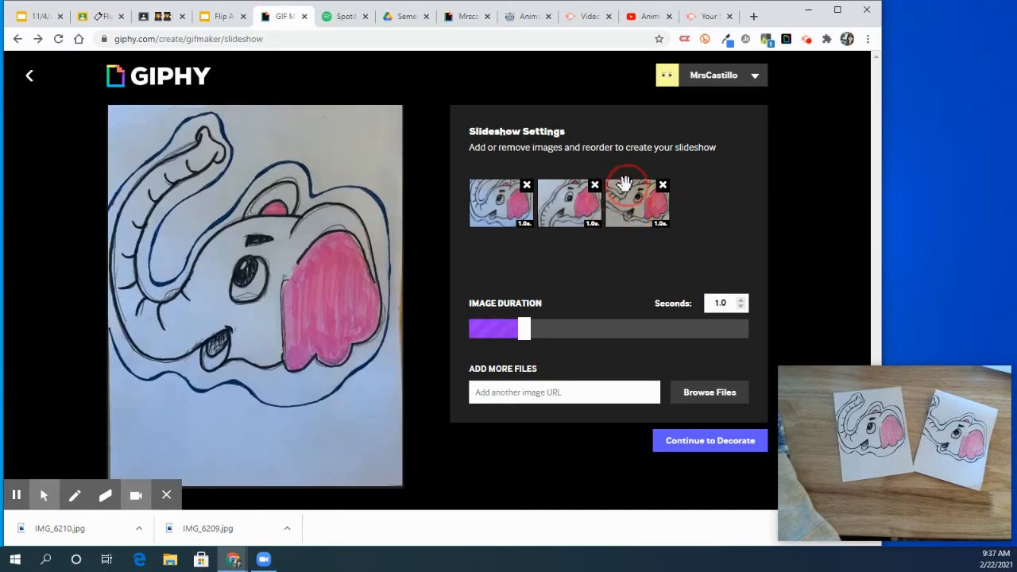
left_click_drag(628, 199, 534, 189)
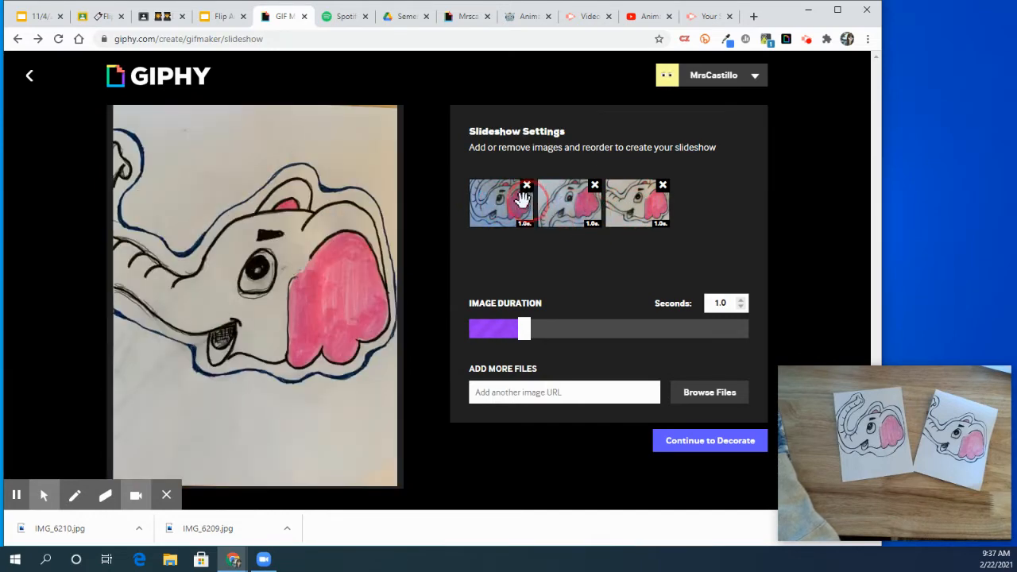
left_click(656, 199)
left_click(638, 205)
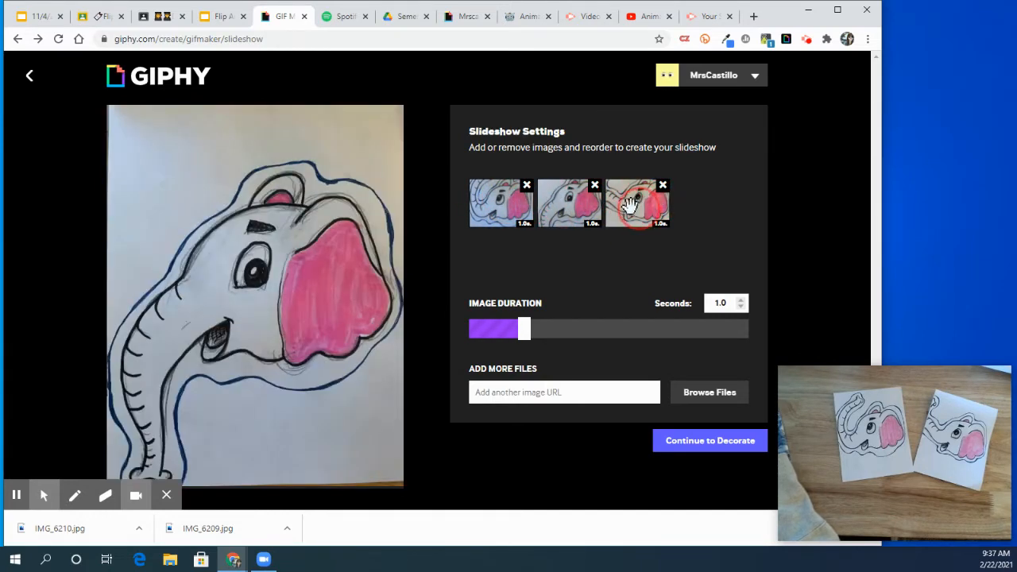
left_click_drag(629, 205, 568, 205)
left_click(626, 262)
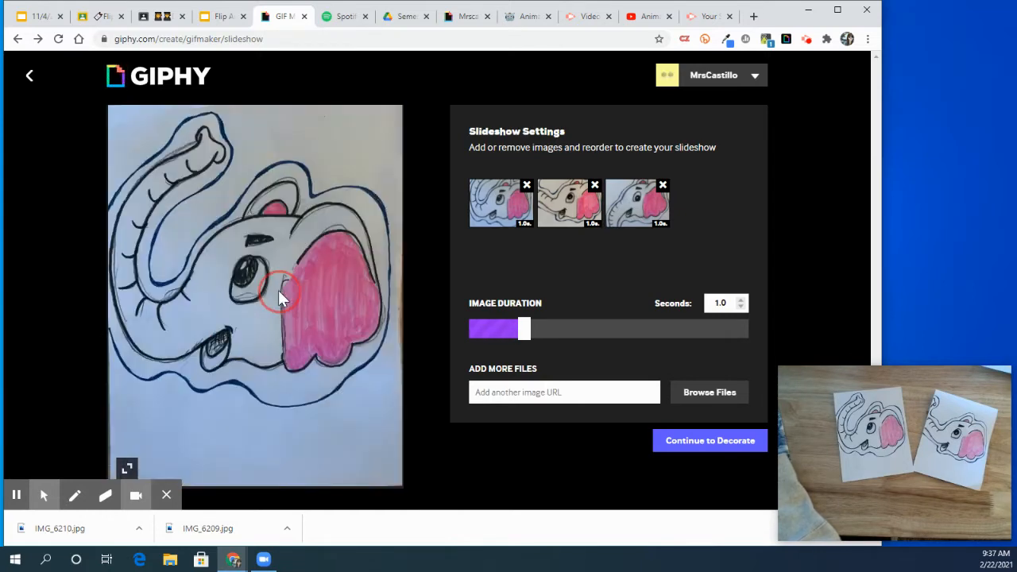
Step: Add the image IMG_6209 from Downloads to the slideshow and move it to third place, before the lowered-trunk image
left_click(712, 392)
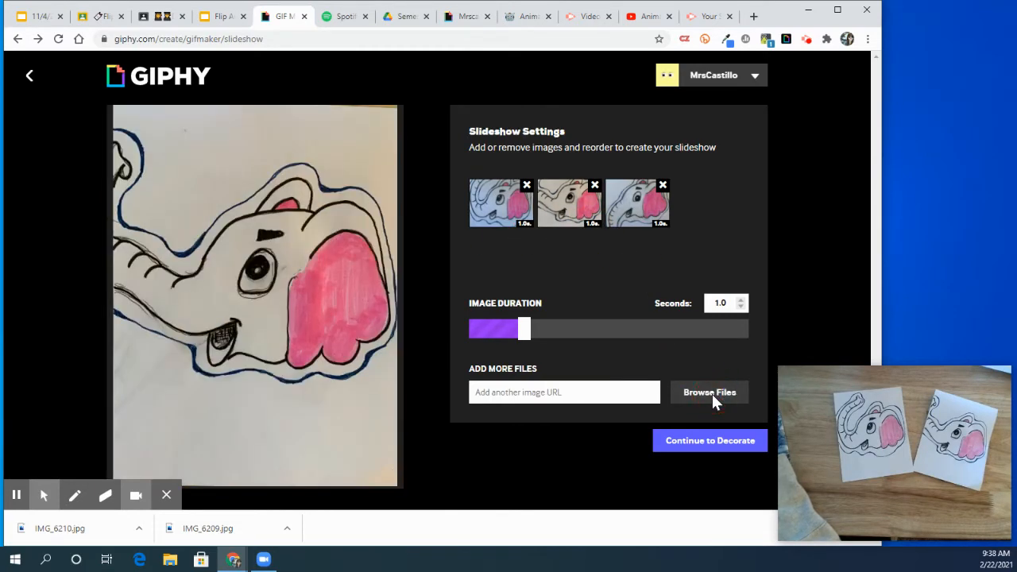
left_click(197, 107)
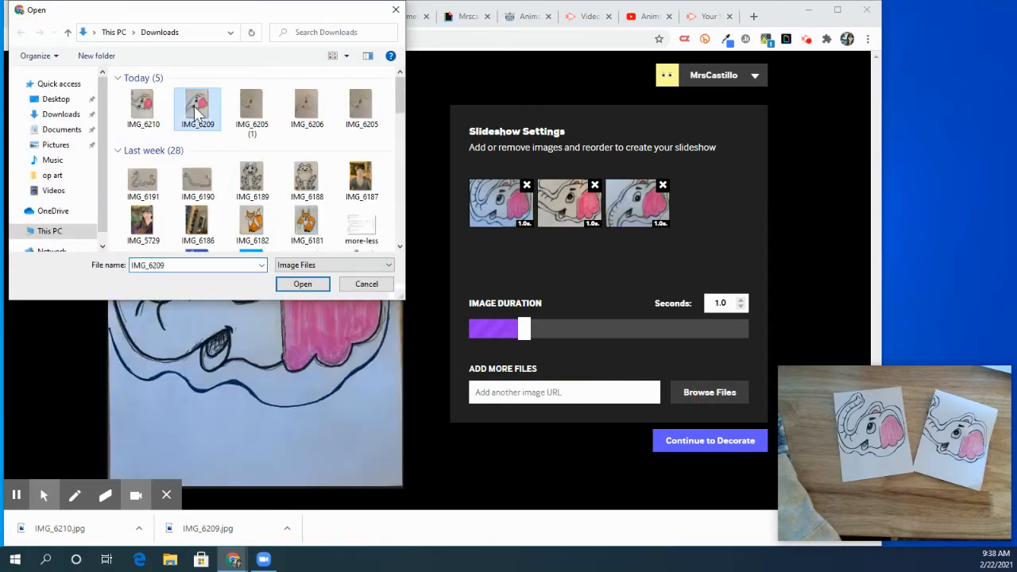
left_click(300, 284)
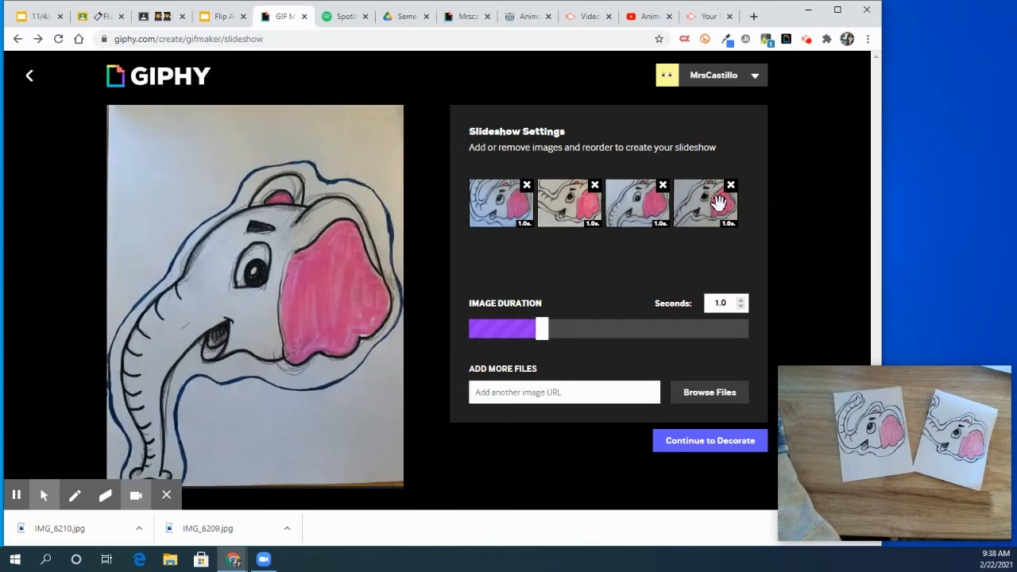
left_click(704, 206)
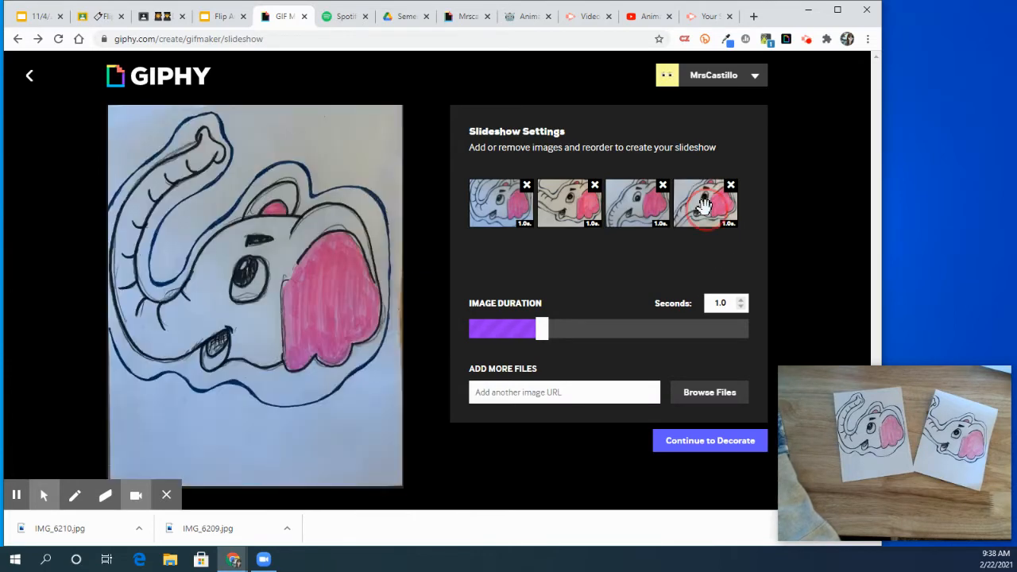
left_click_drag(704, 205, 629, 207)
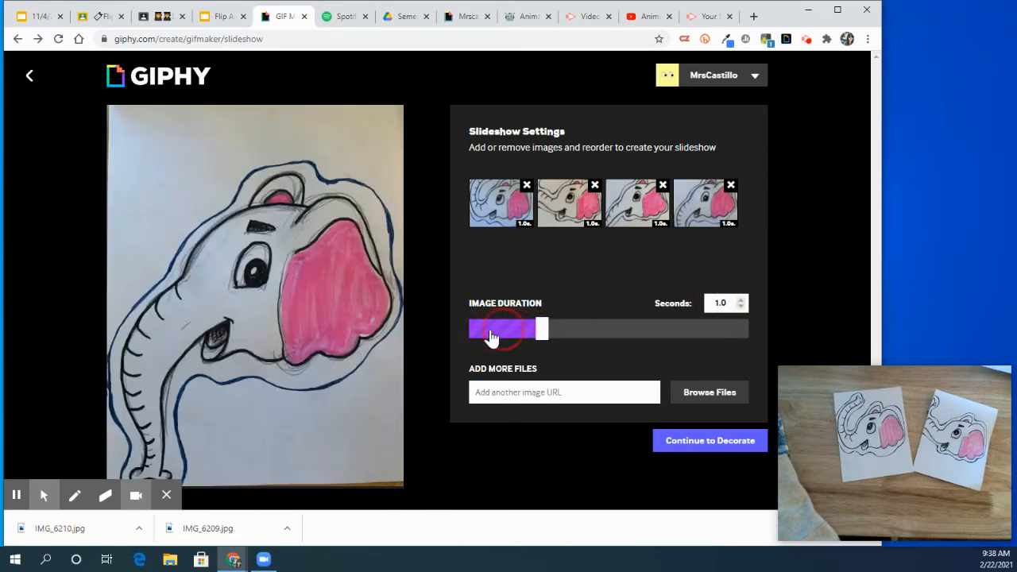
Step: Set the image duration to 0.5 seconds and continue to the decoration stage
left_click_drag(541, 335, 508, 339)
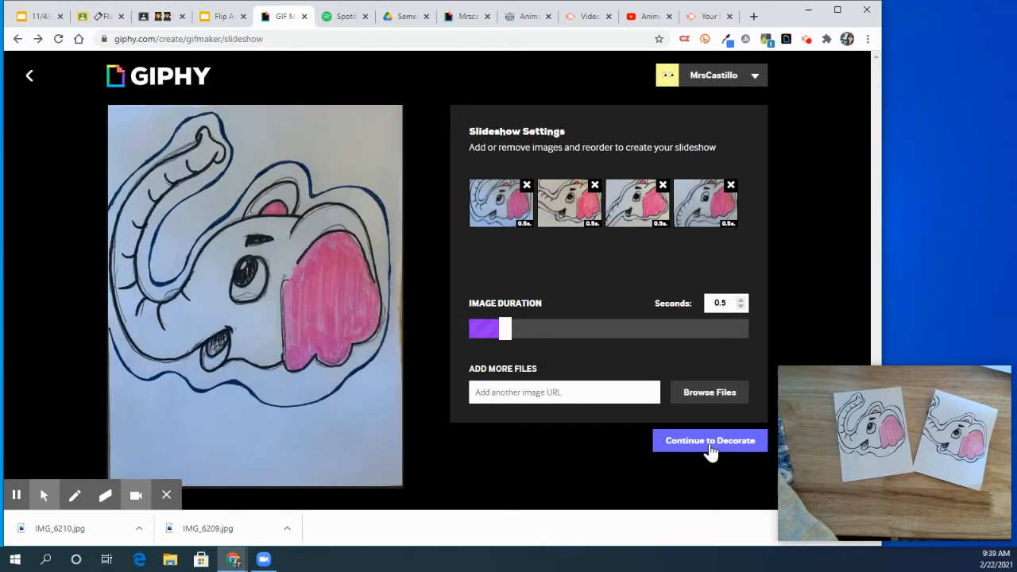
left_click(710, 450)
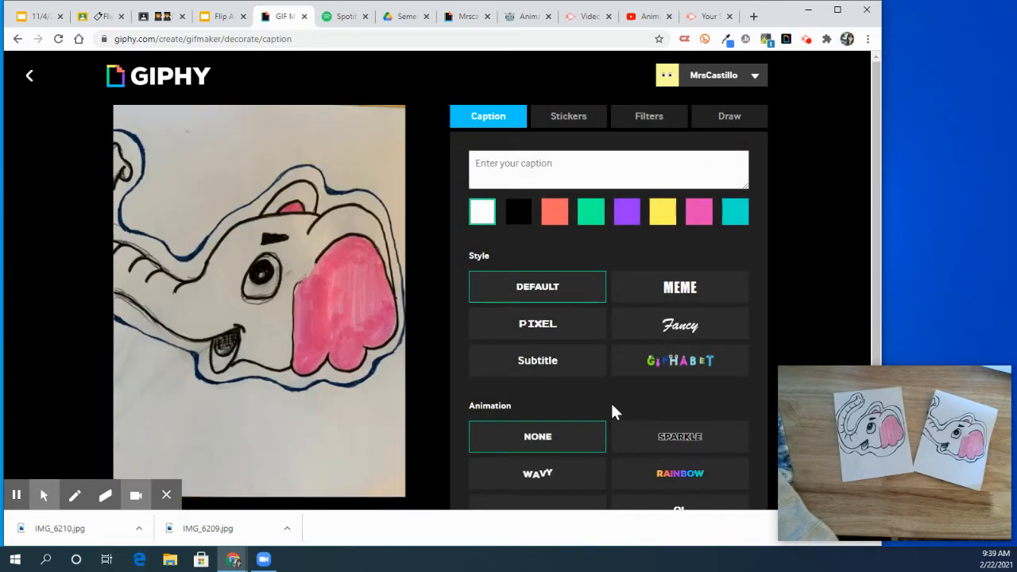
Step: Look through the decoration options without adding any, and upload the elephant GIF to GIPHY
left_click(569, 120)
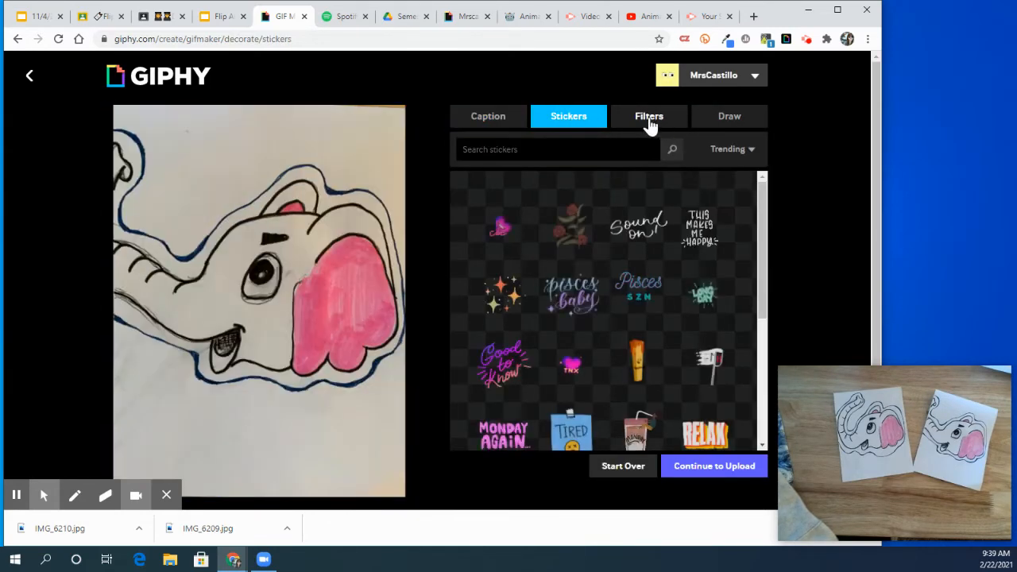
left_click(649, 125)
left_click(479, 123)
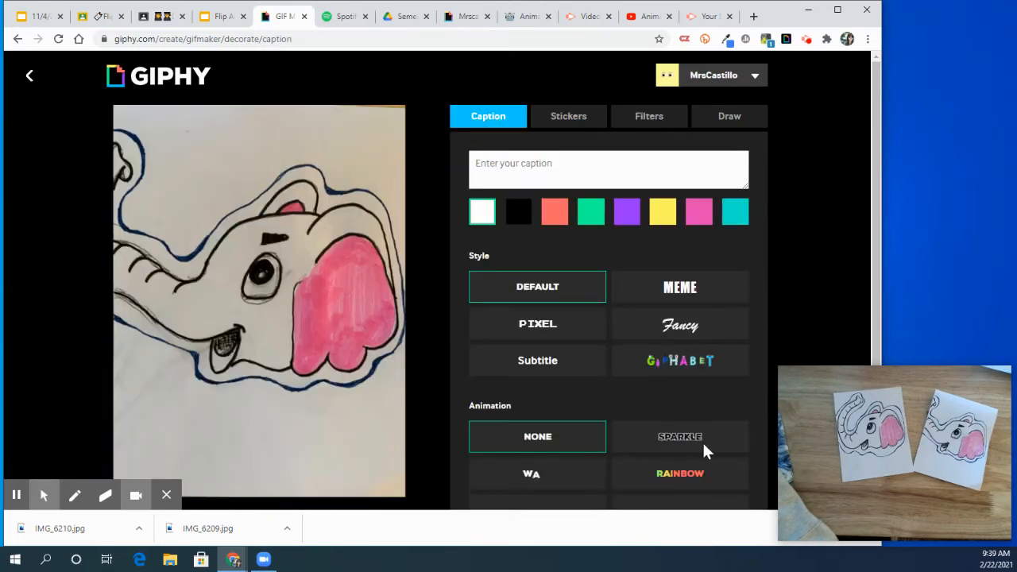
scroll(742, 307, "down", 3)
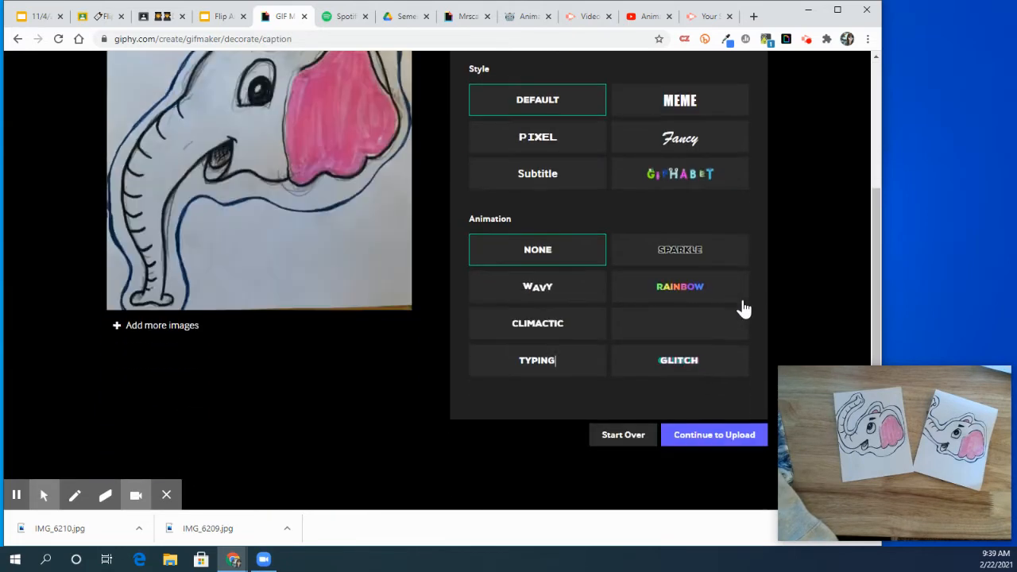
left_click(714, 435)
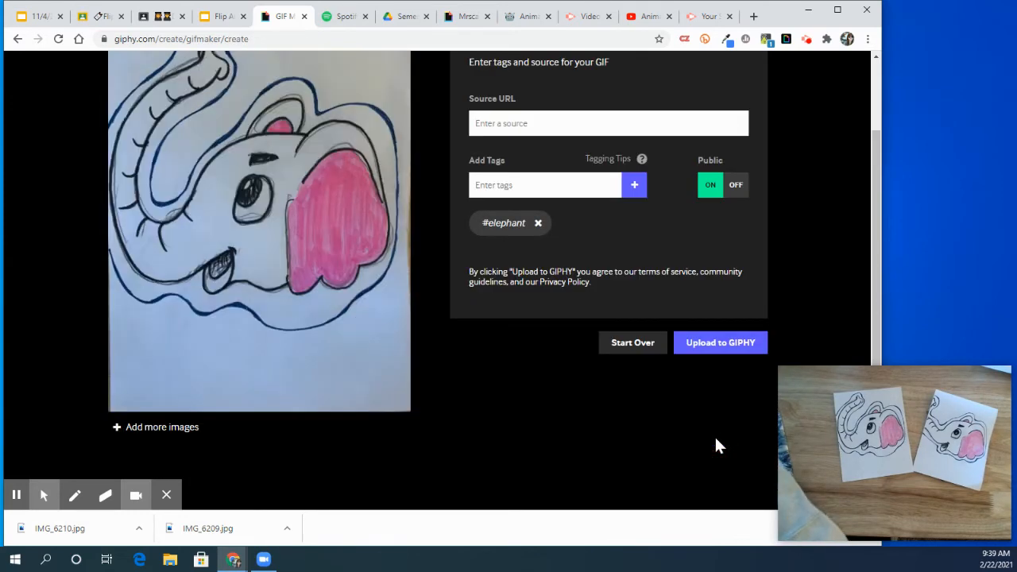
scroll(714, 433, "up", 1)
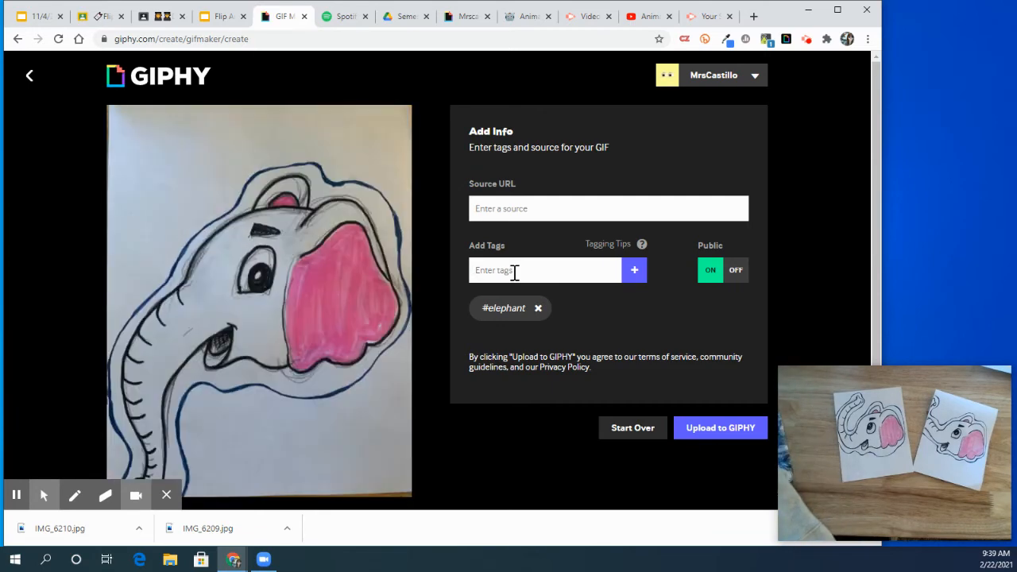
left_click(719, 432)
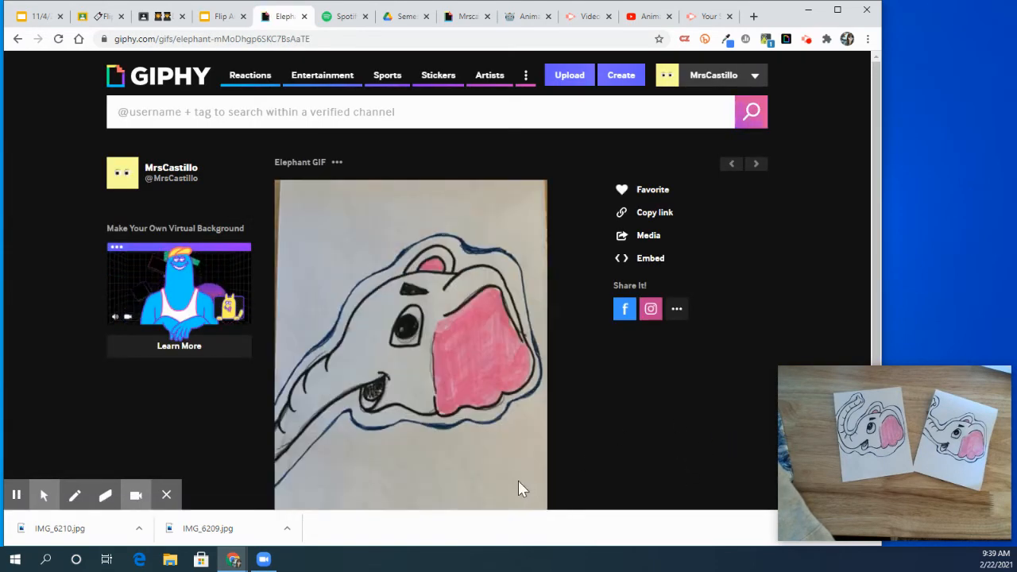
Step: Copy the GIF Link of the uploaded elephant animation
scroll(615, 318, "down", 1)
left_click(642, 150)
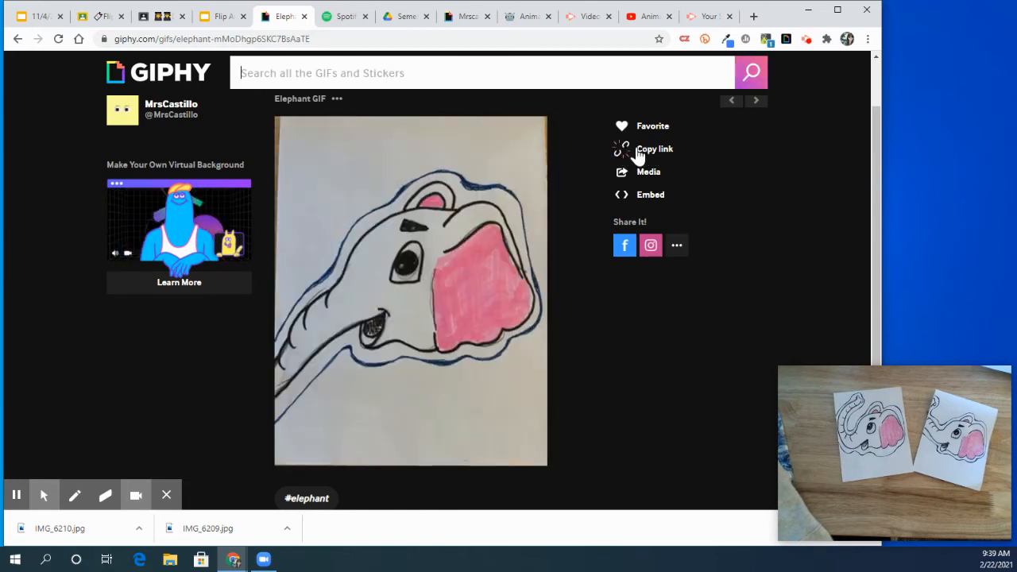
left_click(627, 158)
left_click(362, 200)
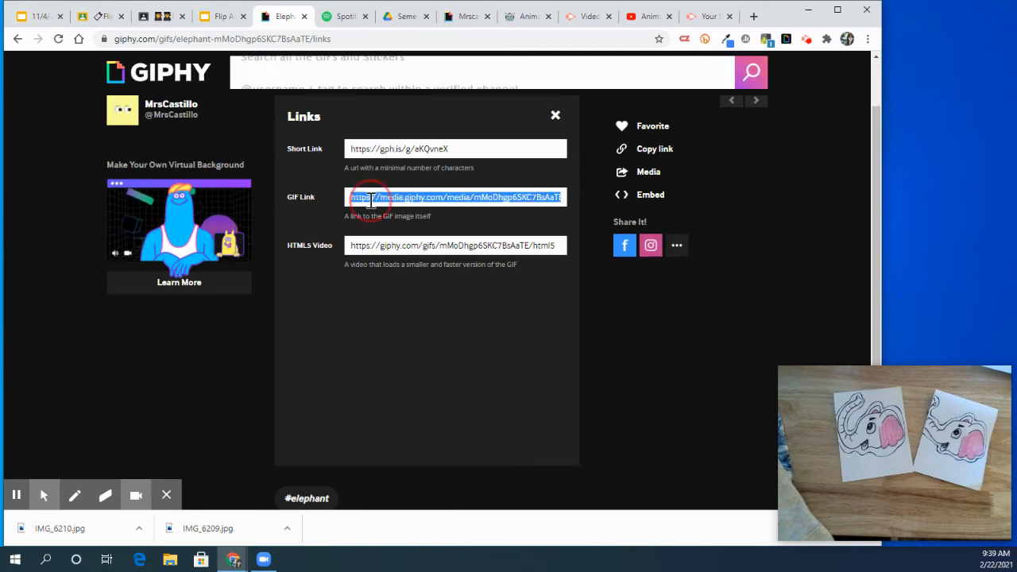
right_click(388, 199)
left_click(411, 206)
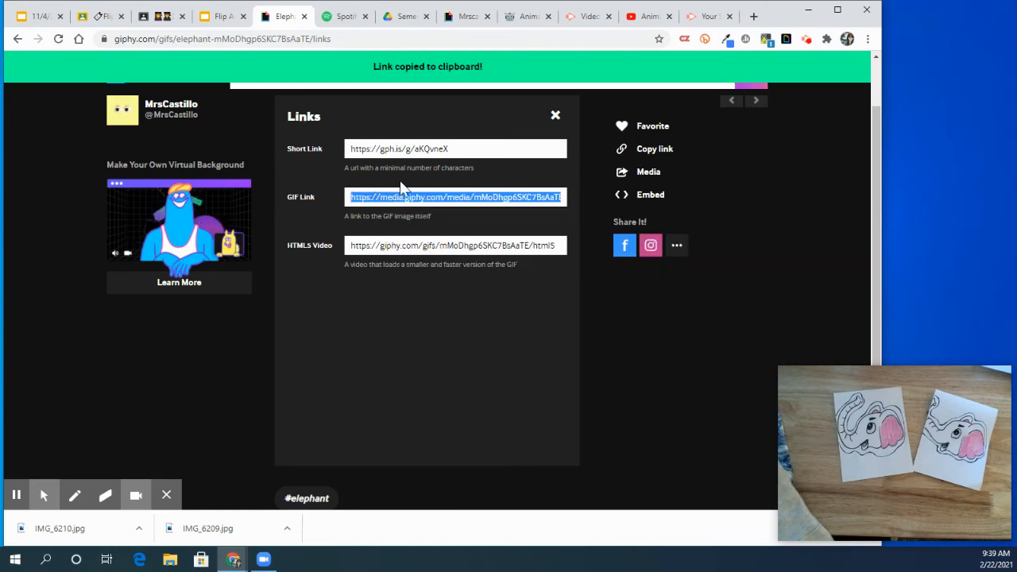
Step: Switch to the Flip Animation GIF presentation in Google Slides and open the image insertion options on slide 9
left_click(225, 16)
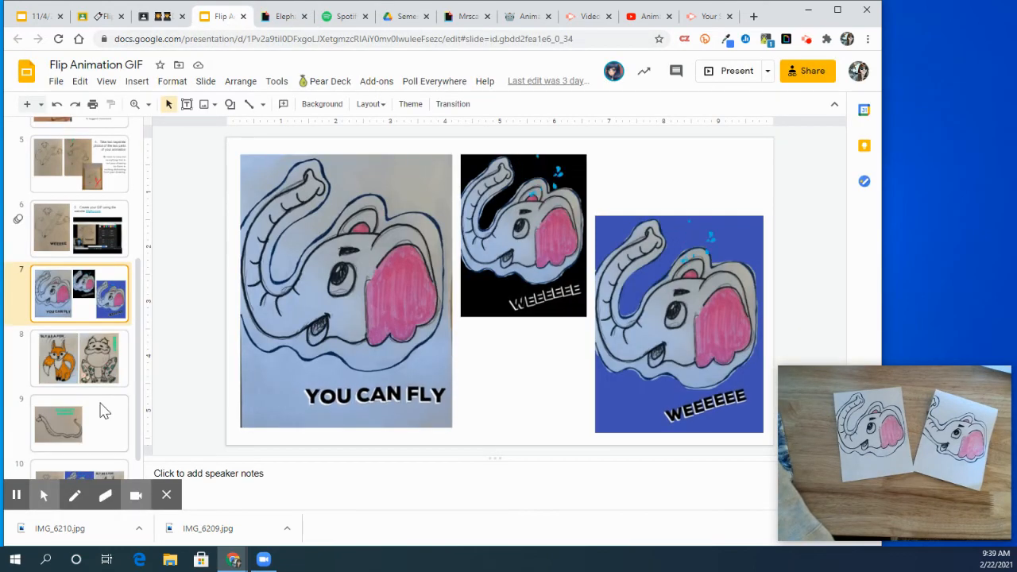
left_click(101, 419)
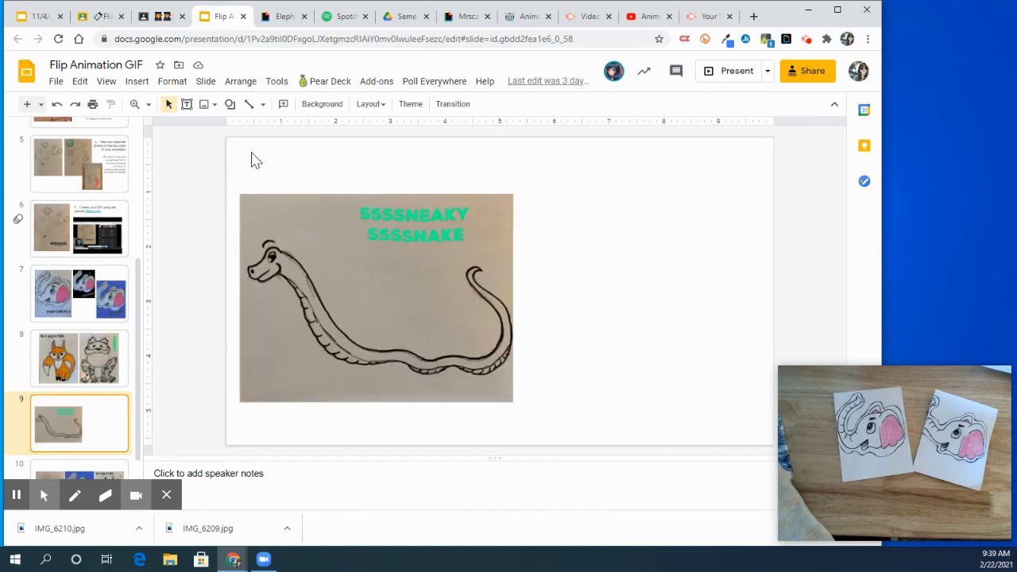
left_click(208, 108)
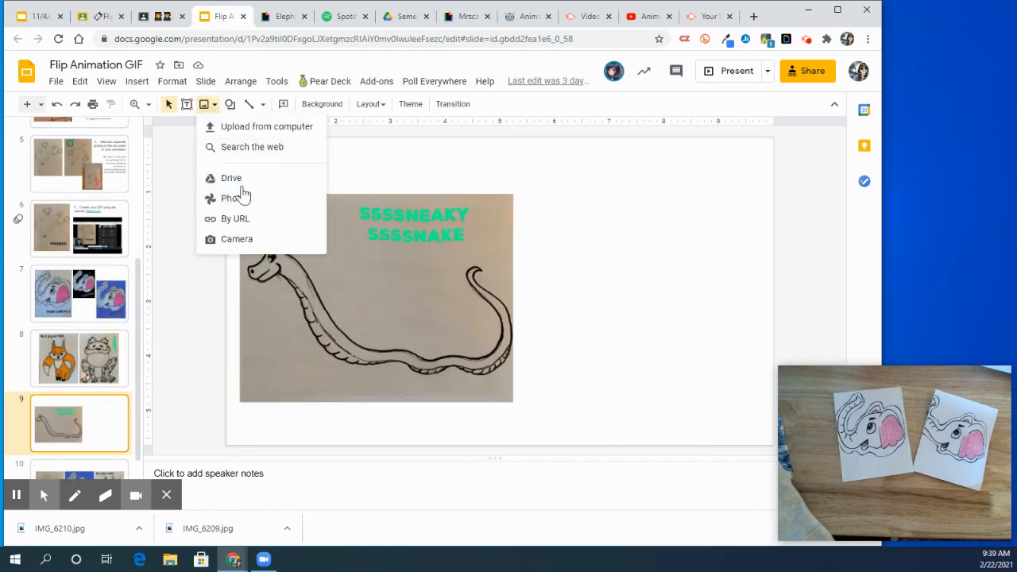